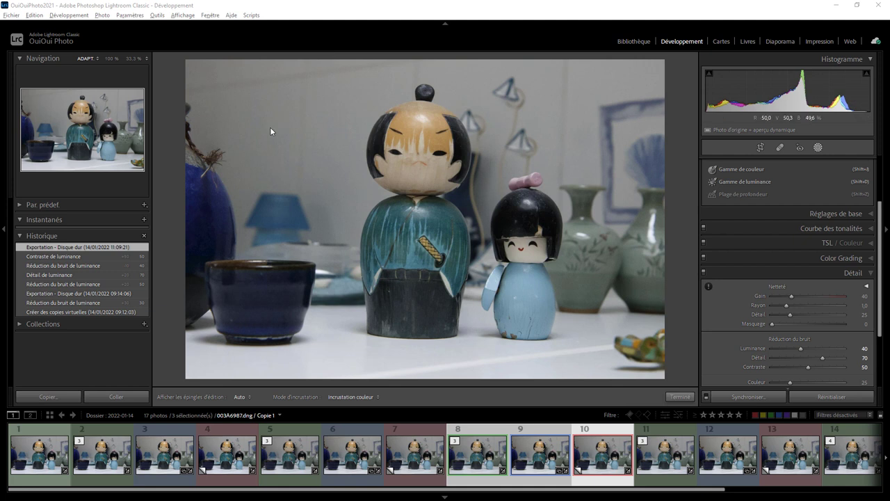
# Preview photo 1 and photo 14 in the filmstrip, checking their history and noise settings
pyautogui.click(58, 433)
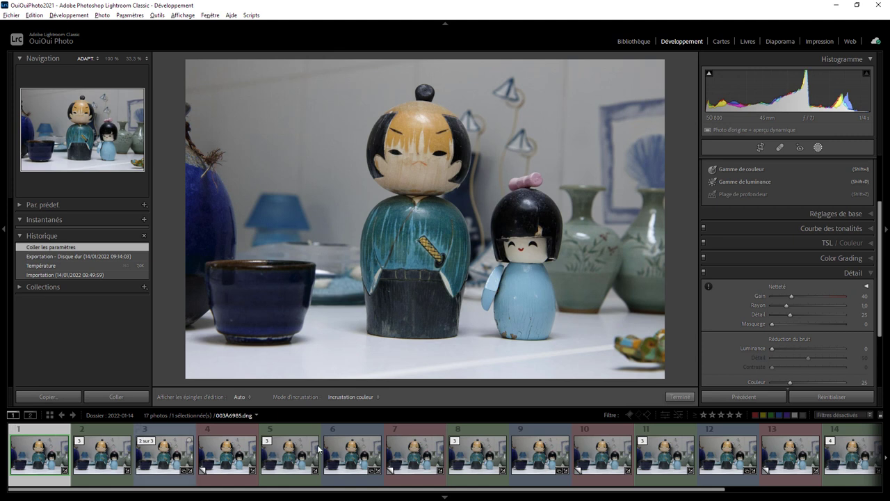
pyautogui.moveTo(655, 490); pyautogui.dragTo(823, 497)
pyautogui.click(660, 452)
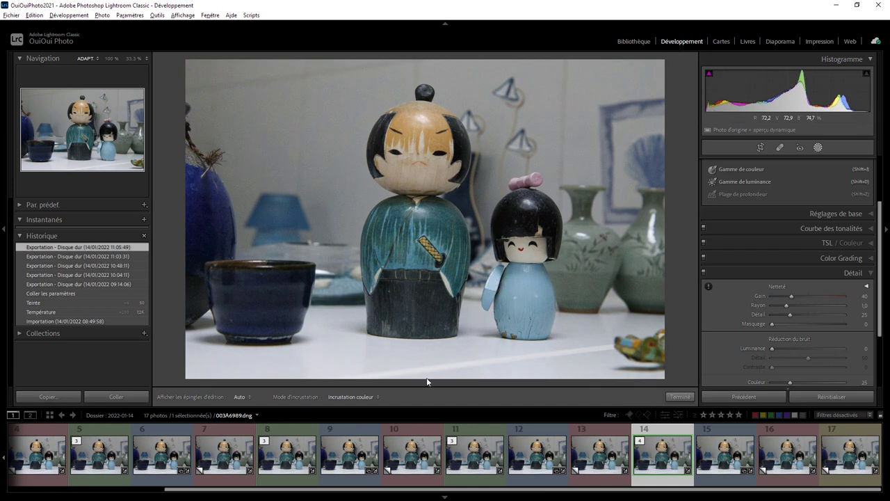
pyautogui.moveTo(417, 491); pyautogui.dragTo(221, 494)
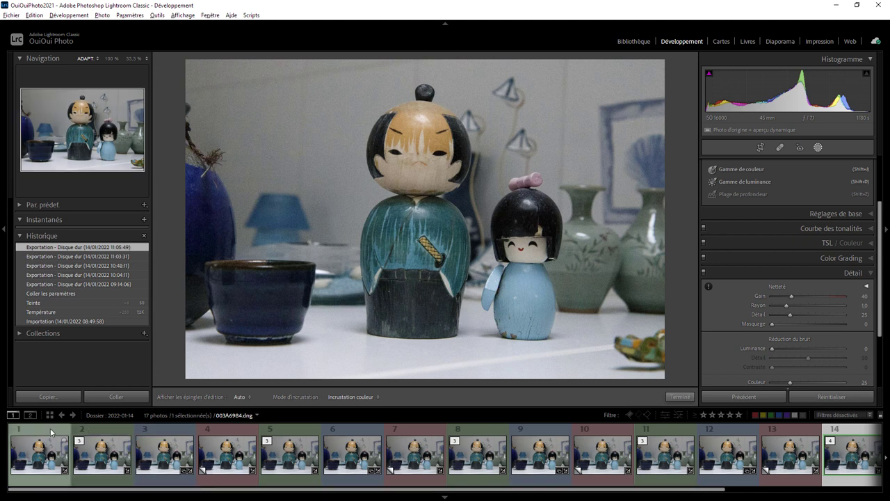
# Review photos 1 to 4: 003A6984.dng, photo 2, the DxO-processed version and the first virtual copy
pyautogui.click(50, 430)
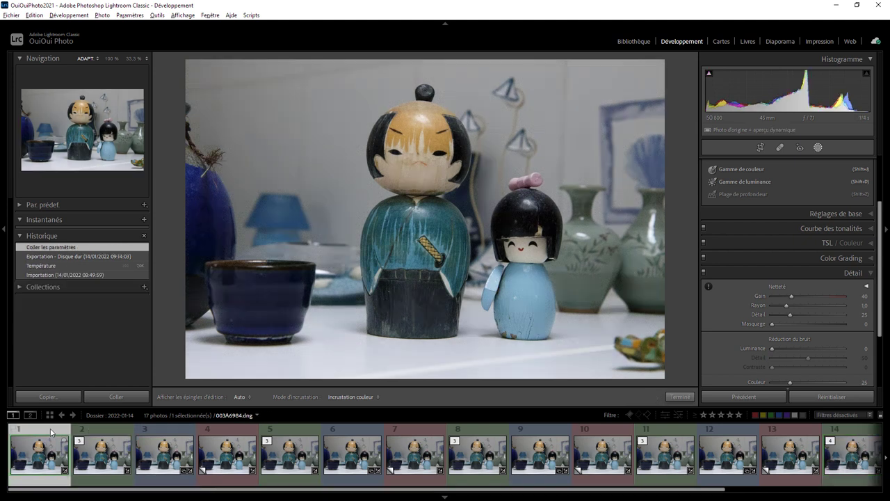
pyautogui.click(106, 434)
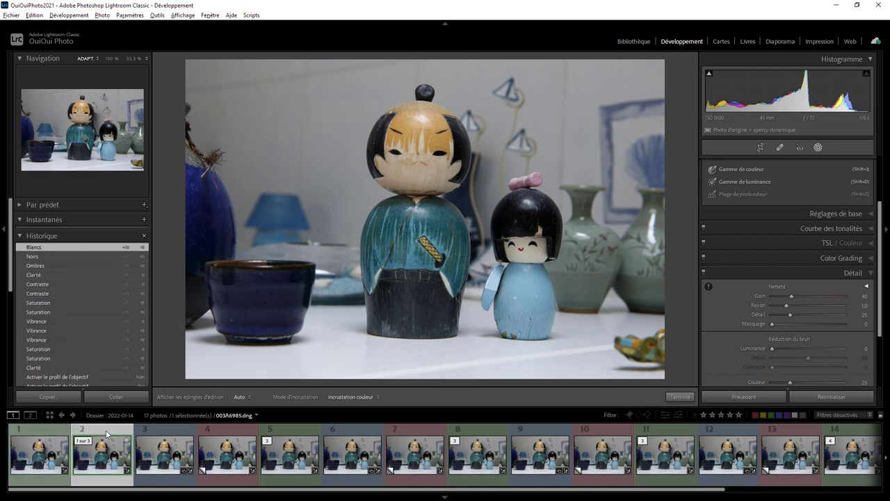
pyautogui.click(160, 431)
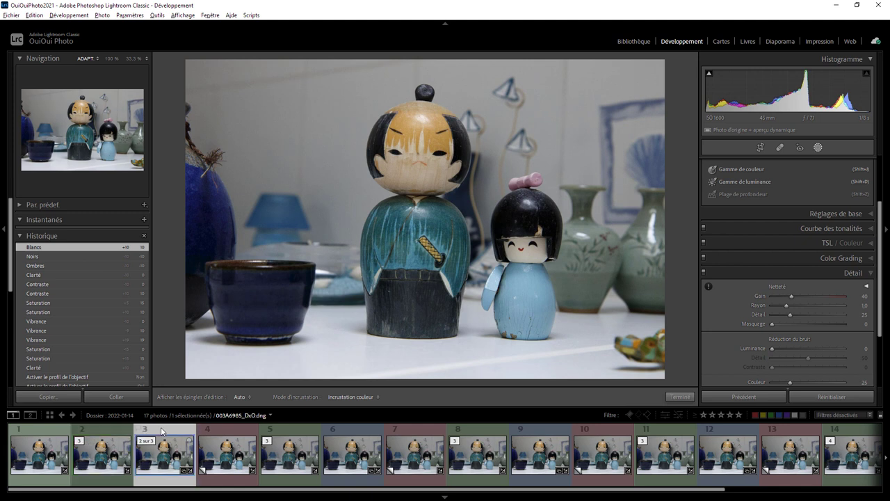
pyautogui.click(224, 436)
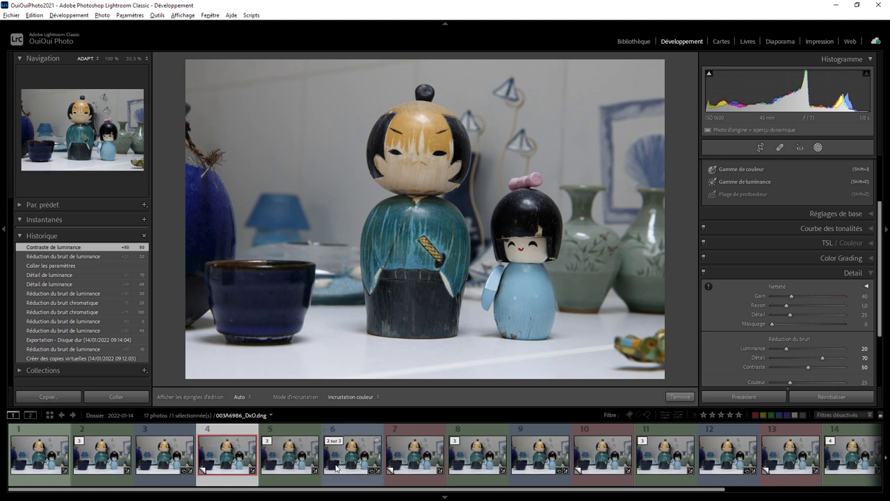
# Review photos 14 to 16, ending on photo 17's second virtual copy with its masks
pyautogui.moveTo(332, 489); pyautogui.dragTo(671, 491)
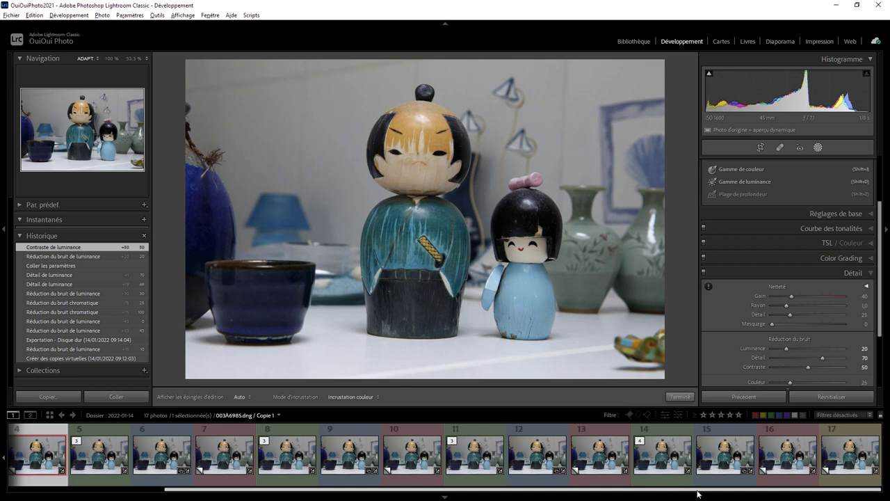
pyautogui.click(679, 436)
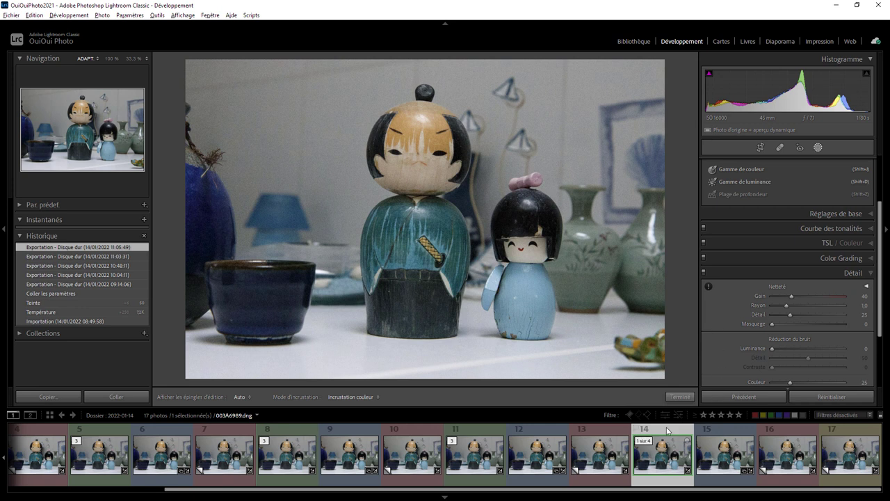
pyautogui.click(718, 435)
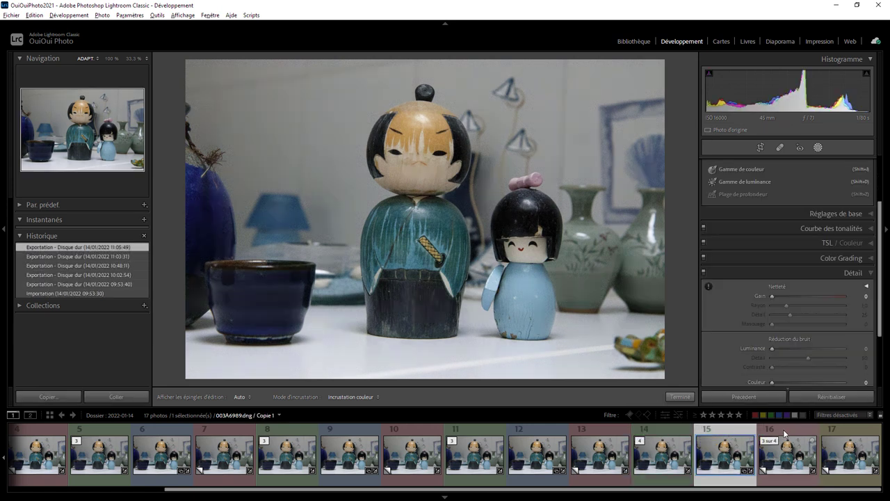
pyautogui.click(784, 433)
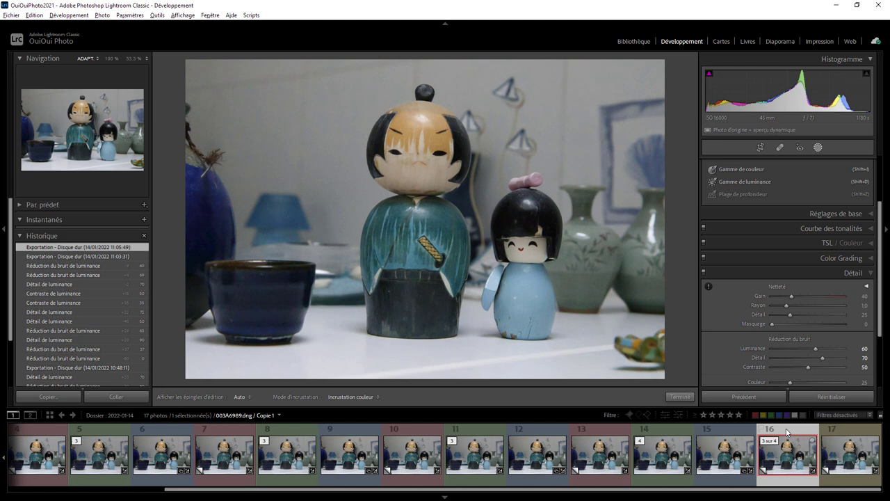
pyautogui.click(849, 435)
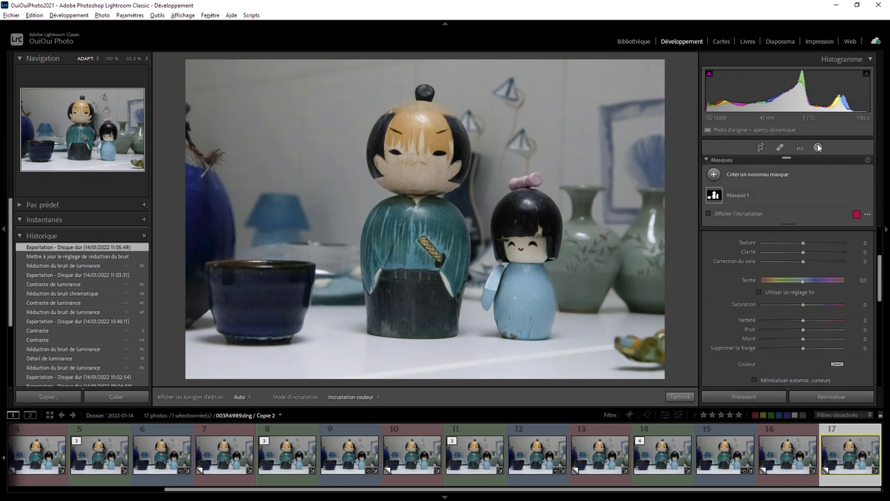
# Inspect Masque 1's subject adjustments on photo 17, then return to unedited photo 14
pyautogui.click(739, 197)
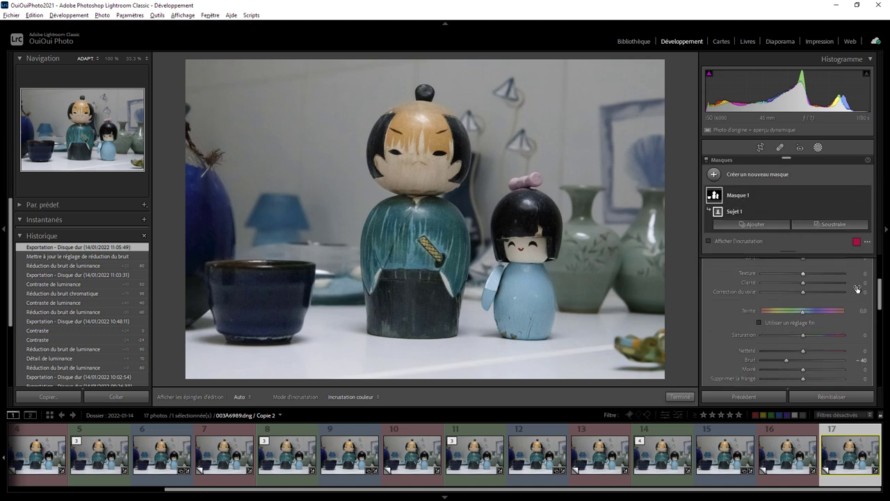
pyautogui.scroll(-2, 880, 294)
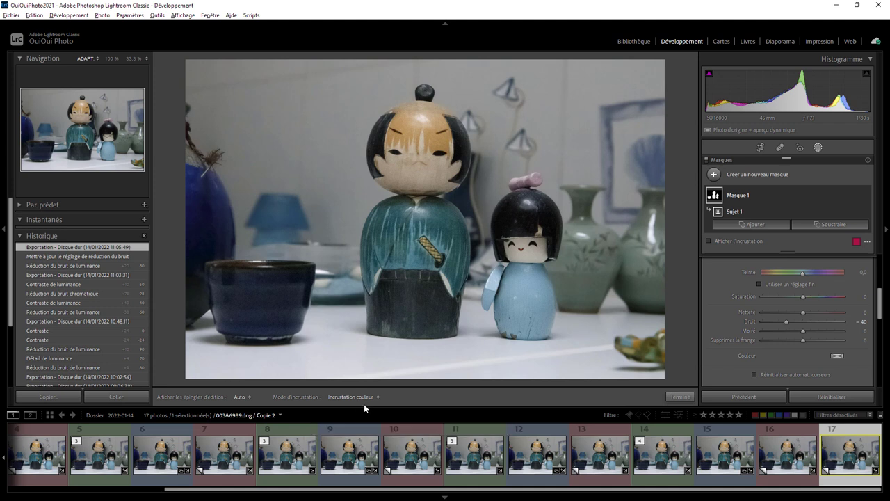
pyautogui.click(658, 435)
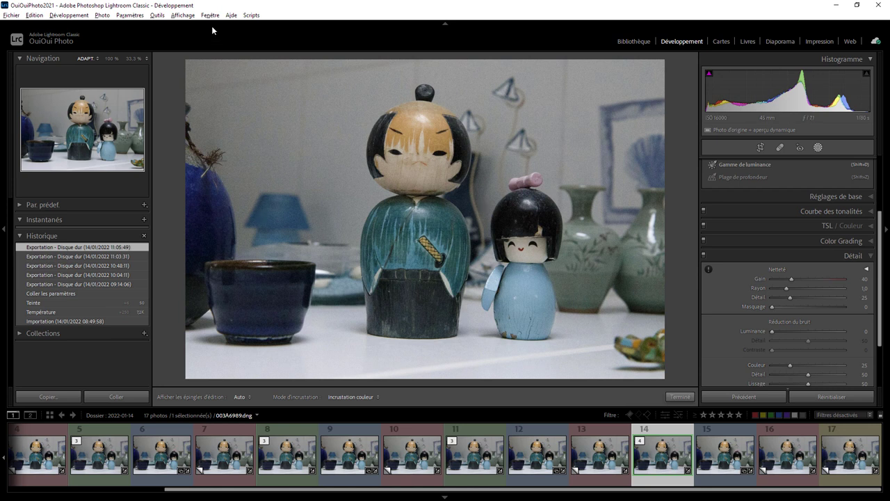
# View photo 14 at 100% and pan across the doll's face, eye and grey background
pyautogui.click(111, 58)
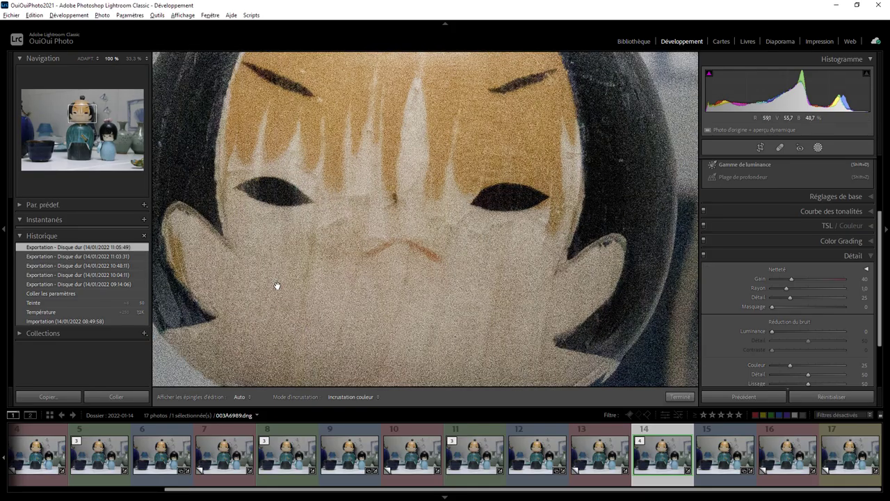
pyautogui.moveTo(276, 286); pyautogui.dragTo(505, 123)
pyautogui.moveTo(273, 160); pyautogui.dragTo(453, 300)
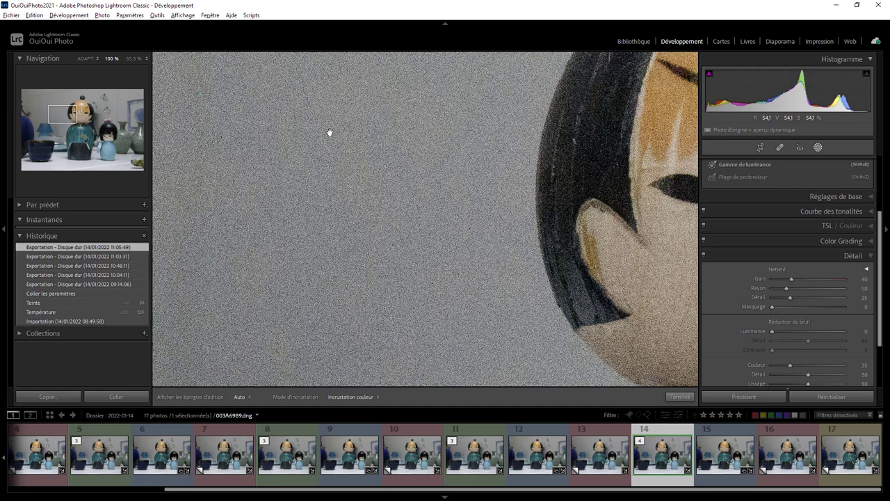
pyautogui.moveTo(330, 131); pyautogui.dragTo(396, 160)
pyautogui.moveTo(456, 242); pyautogui.dragTo(277, 207)
pyautogui.moveTo(581, 234); pyautogui.dragTo(512, 193)
pyautogui.moveTo(626, 271)
pyautogui.mouseDown()
pyautogui.moveTo(513, 226)
pyautogui.moveTo(373, 196)
pyautogui.mouseUp()
pyautogui.moveTo(495, 218); pyautogui.dragTo(382, 207)
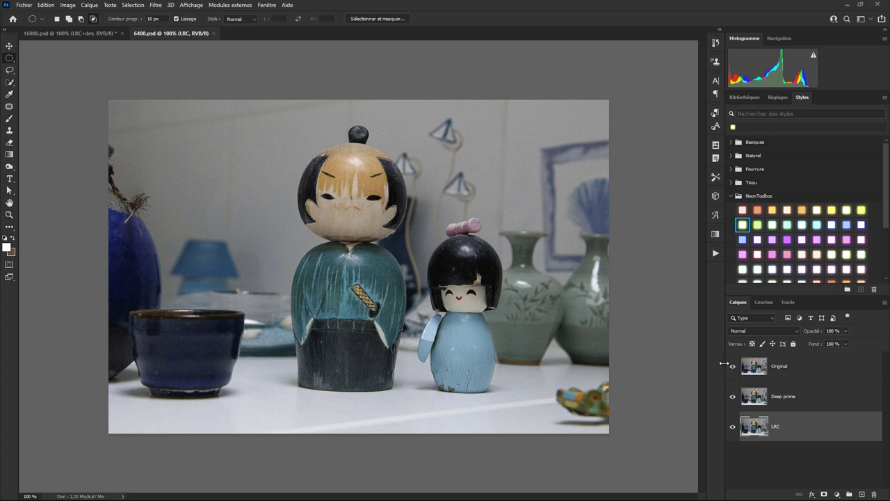
# Toggle the Original layer in 6400.psd to compare with Deep prime, leaving it hidden
pyautogui.click(733, 367)
pyautogui.click(733, 367)
pyautogui.click(733, 367)
pyautogui.click(733, 368)
pyautogui.click(733, 368)
pyautogui.click(733, 368)
# Flick the Deep prime layer on and off over LRC in 6400.psd, leaving it hidden
pyautogui.click(732, 397)
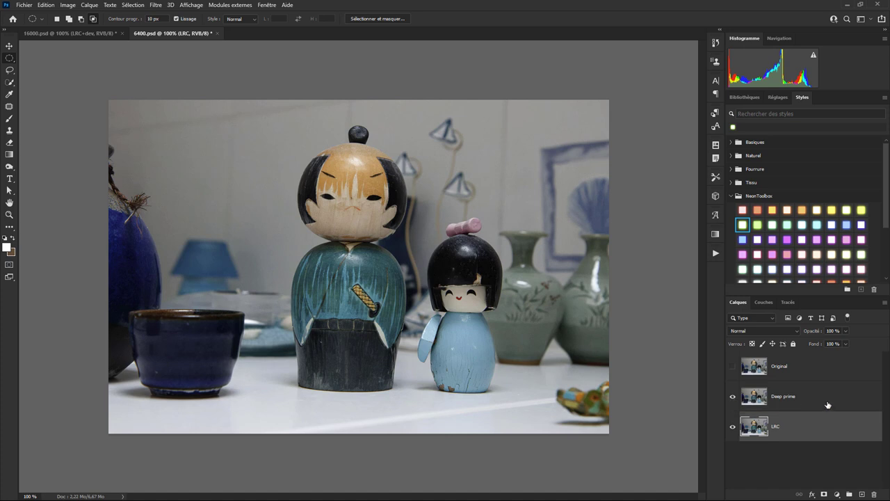
pyautogui.click(731, 398)
pyautogui.click(731, 399)
pyautogui.click(732, 398)
pyautogui.click(731, 397)
pyautogui.click(731, 397)
# Cycle the Original and Deep prime layers to compare Original, Deep prime and LRC
pyautogui.click(733, 367)
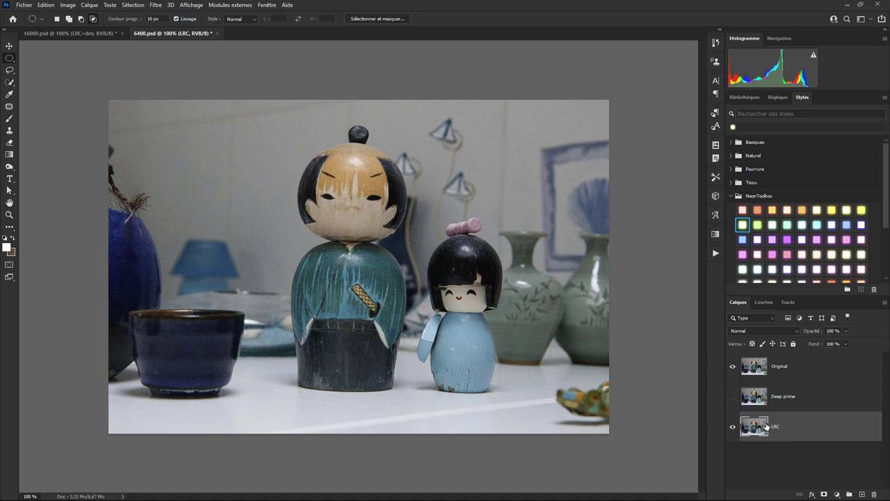
pyautogui.click(732, 366)
pyautogui.click(732, 367)
pyautogui.click(733, 367)
pyautogui.click(732, 396)
pyautogui.click(731, 398)
pyautogui.click(732, 396)
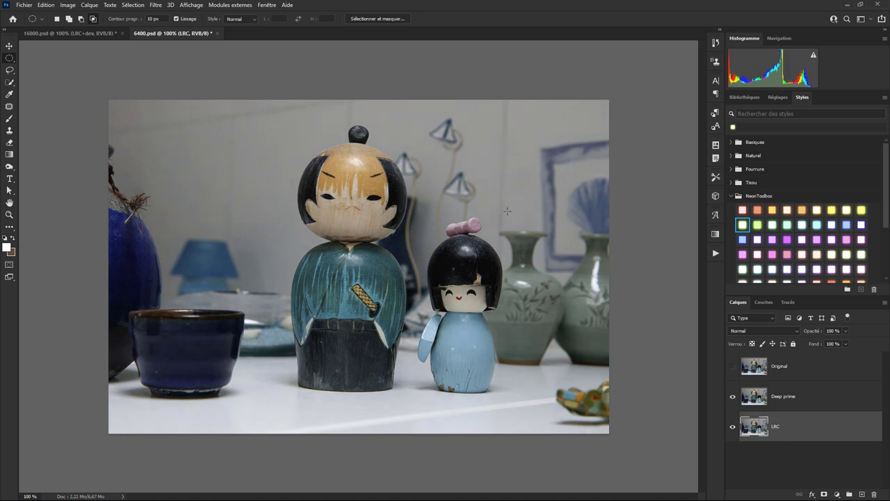
pyautogui.click(732, 396)
pyautogui.click(733, 366)
pyautogui.click(733, 396)
pyautogui.click(732, 397)
# In 16000.psd, hide Original and toggle Deepprime to compare it with LRC
pyautogui.click(73, 35)
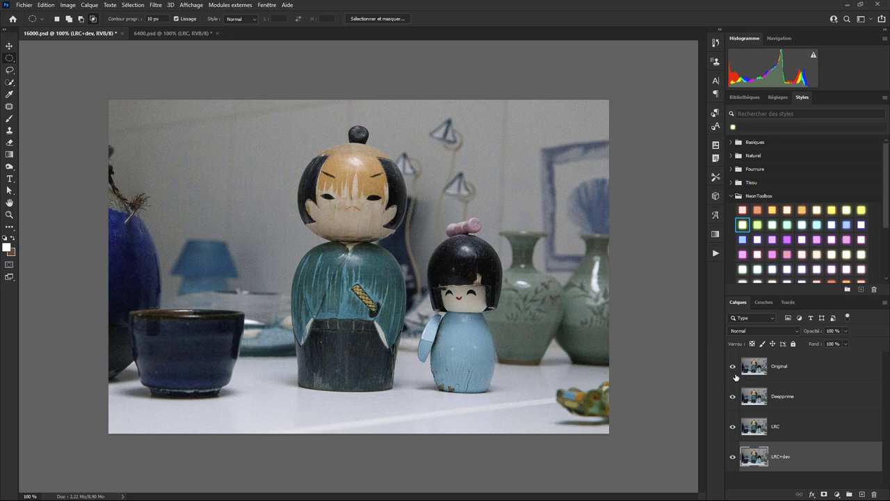
pyautogui.click(732, 366)
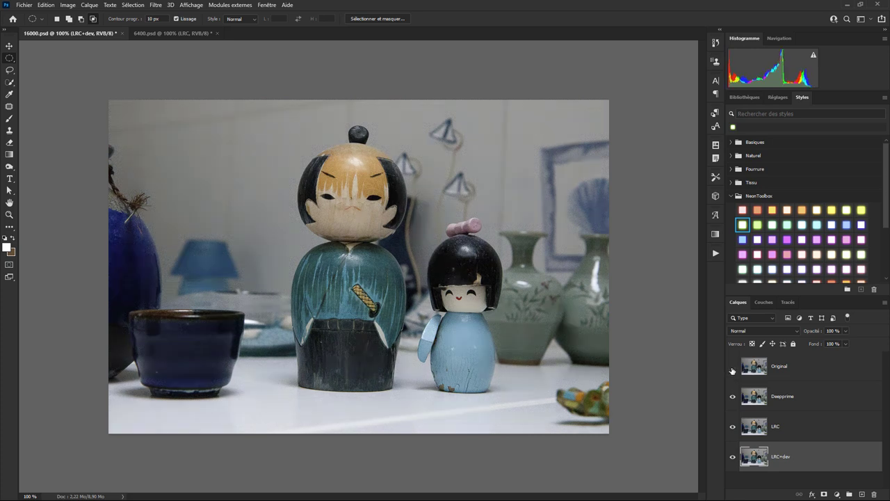
pyautogui.click(732, 367)
pyautogui.click(732, 367)
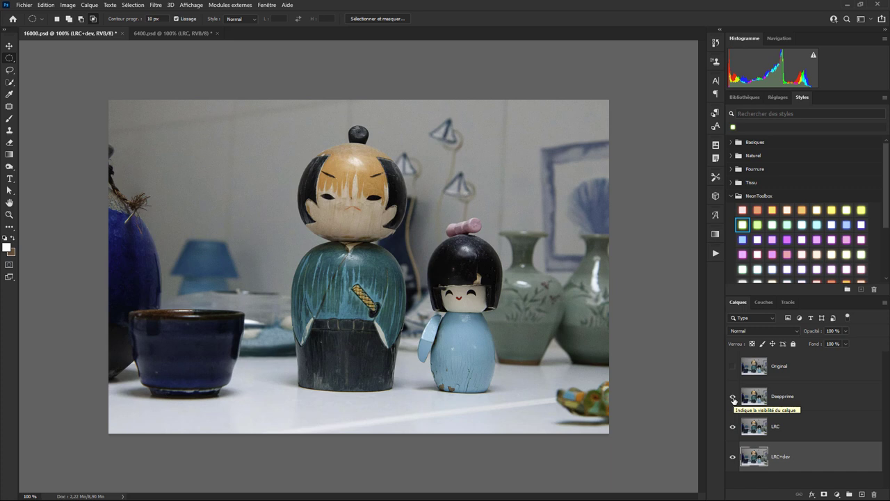
pyautogui.click(733, 399)
pyautogui.click(732, 398)
pyautogui.click(732, 397)
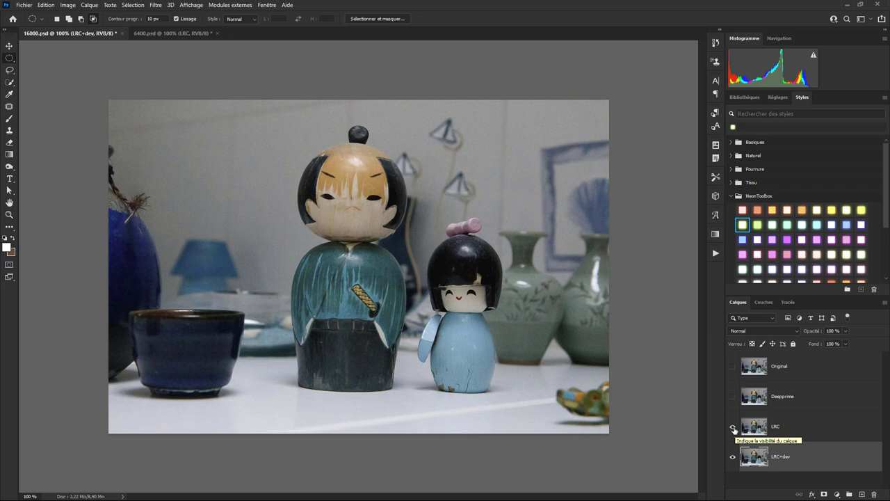
# Hide the LRC layer and flick Deepprime on and off over LRC+dev
pyautogui.click(733, 427)
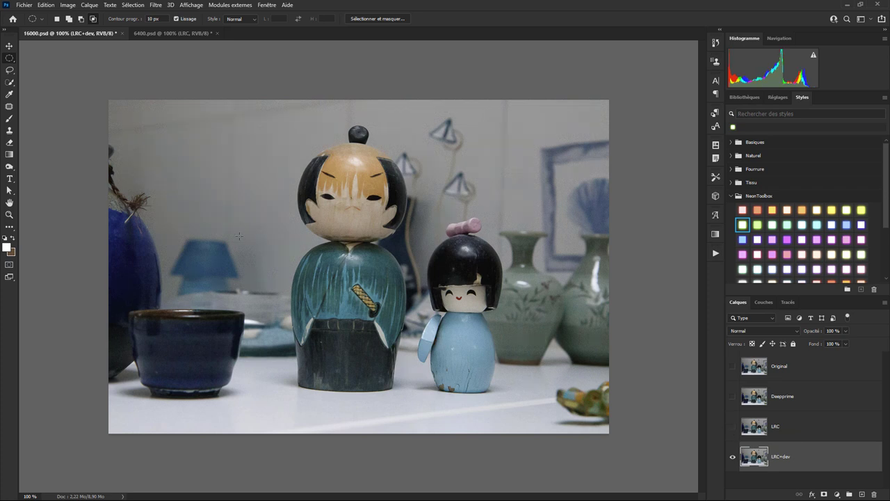
pyautogui.click(732, 397)
pyautogui.click(732, 398)
pyautogui.click(732, 397)
pyautogui.click(732, 398)
pyautogui.click(732, 398)
pyautogui.click(732, 397)
# Hide the Deepprime layer in the 16000.psd stack
pyautogui.click(732, 397)
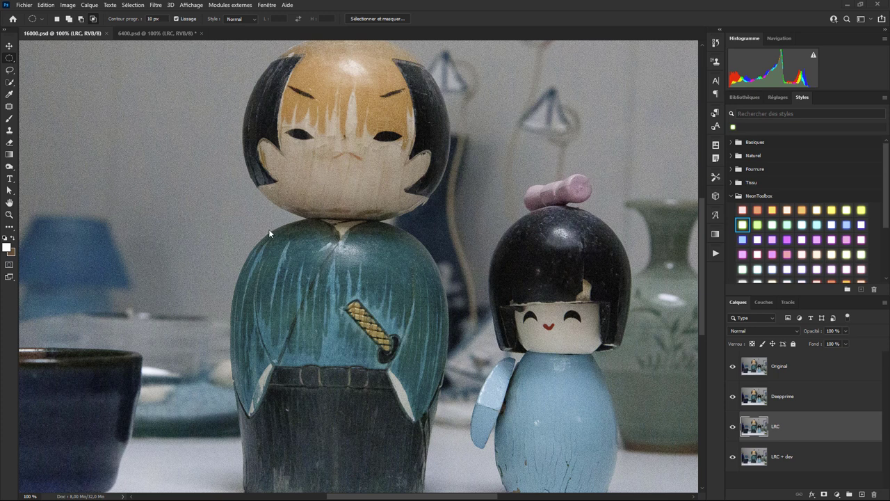
# Select Deepprime and toggle Original to compare the noisy original with Deepprime
pyautogui.click(784, 402)
pyautogui.click(732, 366)
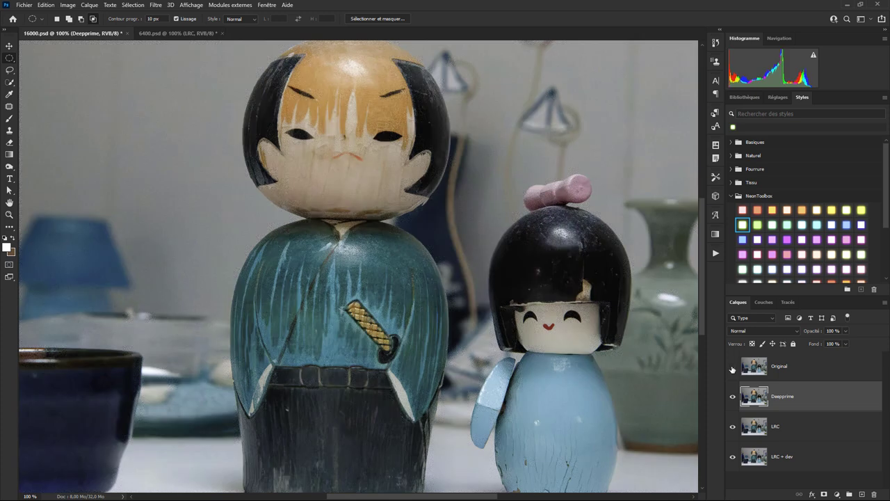
pyautogui.click(732, 367)
pyautogui.click(732, 367)
pyautogui.click(732, 367)
pyautogui.click(733, 368)
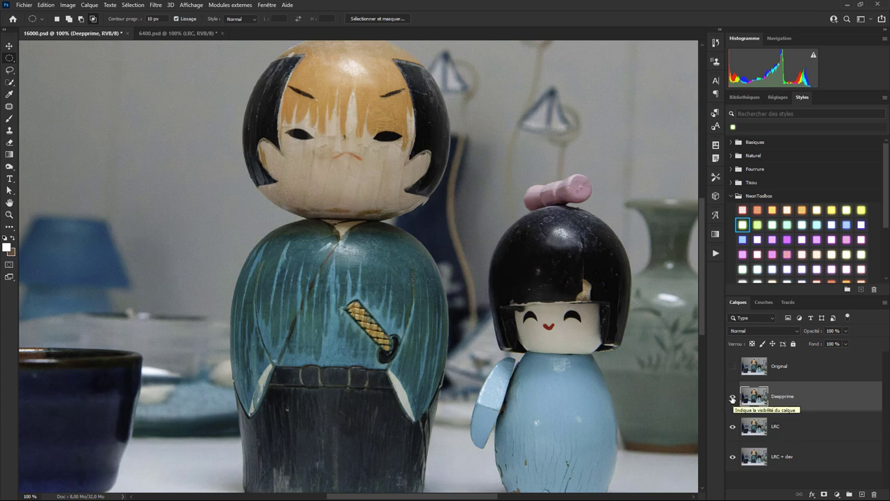
# Flick the Deepprime layer on and off to compare it with LRC
pyautogui.click(732, 398)
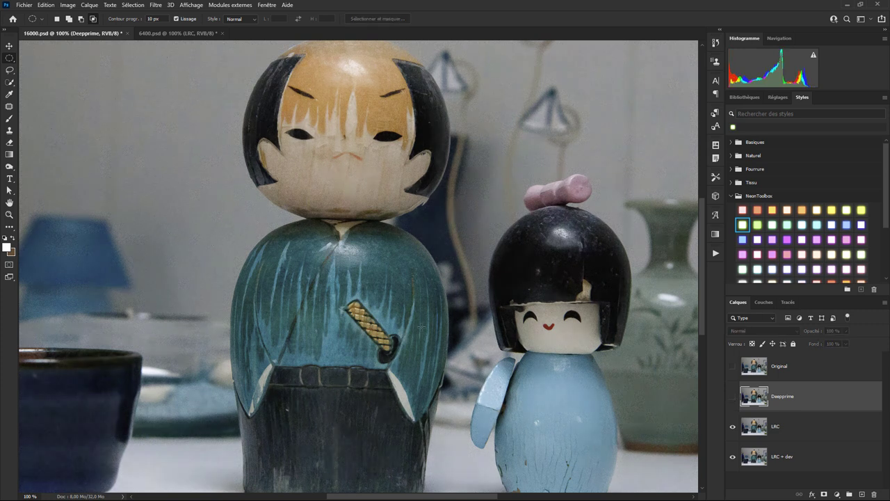
pyautogui.click(732, 396)
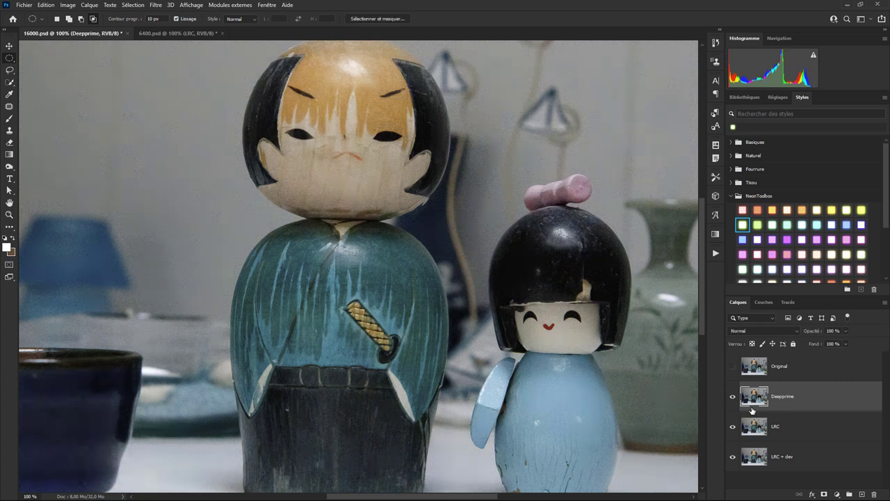
pyautogui.click(732, 398)
pyautogui.click(732, 397)
# Hide LRC and compare Deepprime against LRC + dev, then bring 6400.psd forward
pyautogui.click(732, 426)
pyautogui.click(733, 398)
pyautogui.click(732, 398)
pyautogui.click(733, 398)
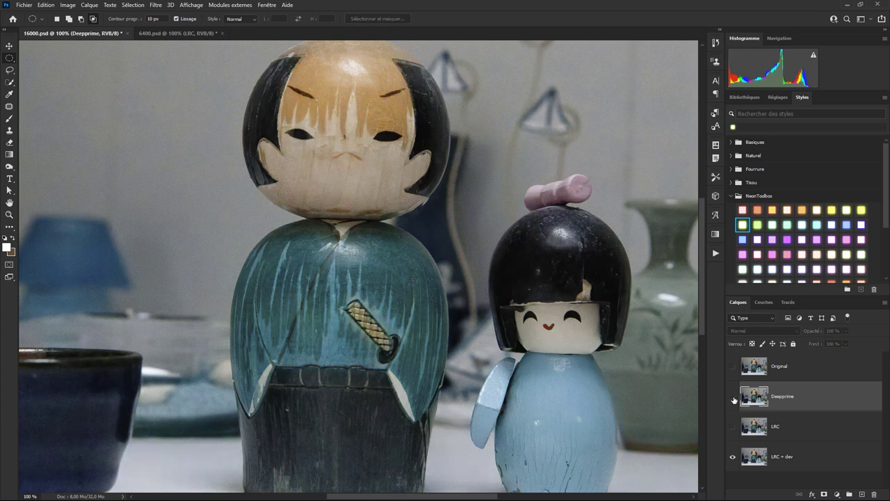
pyautogui.click(732, 398)
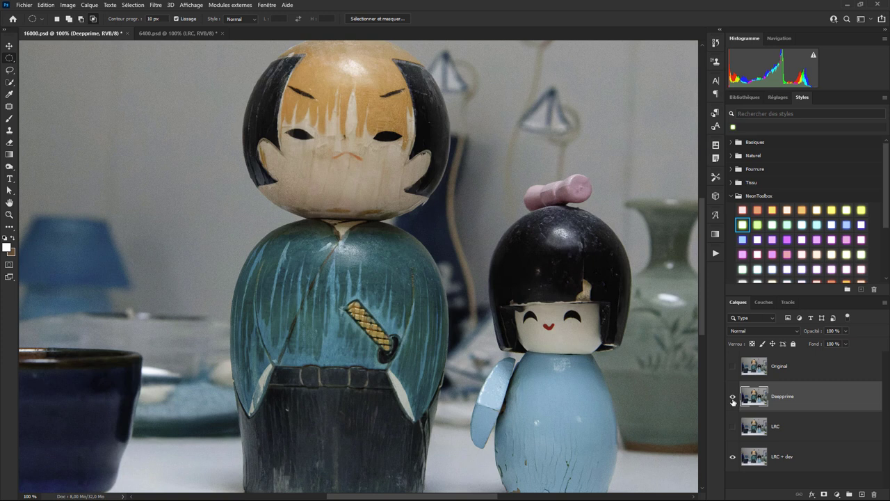
pyautogui.click(732, 397)
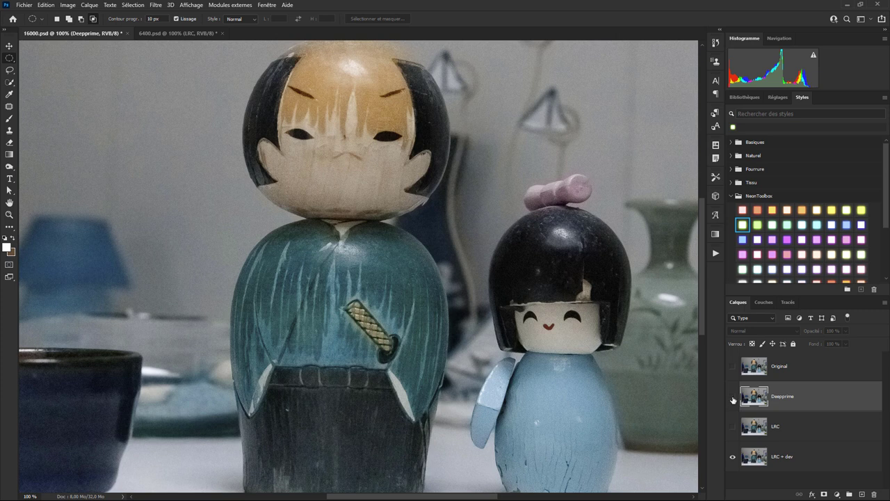
pyautogui.click(733, 396)
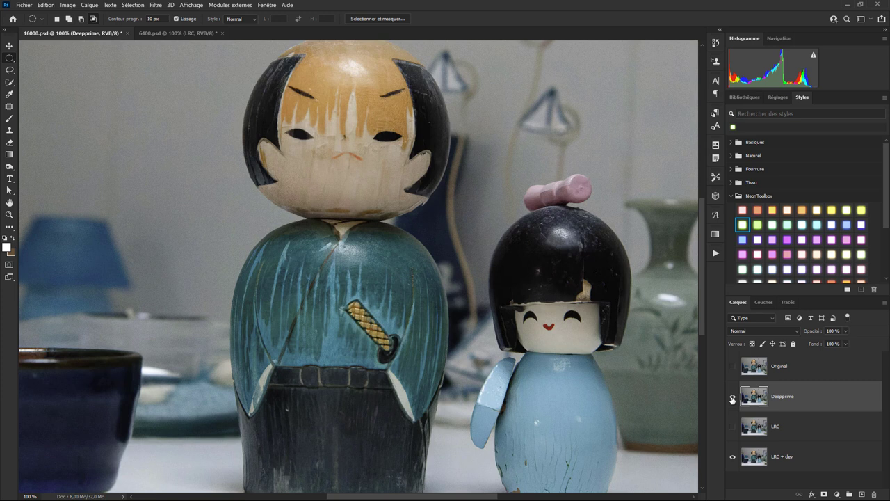
pyautogui.click(174, 35)
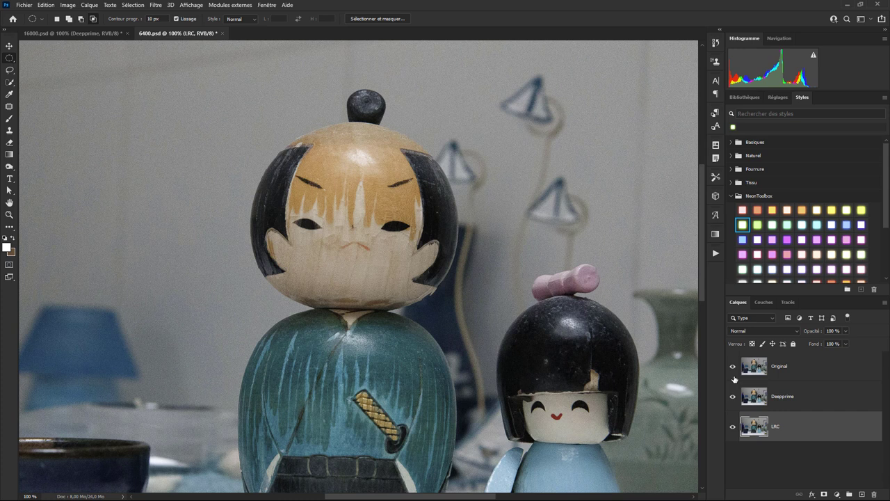
# Select Original, then hide Original and Deepprime so only LRC shows in 6400.psd
pyautogui.click(775, 370)
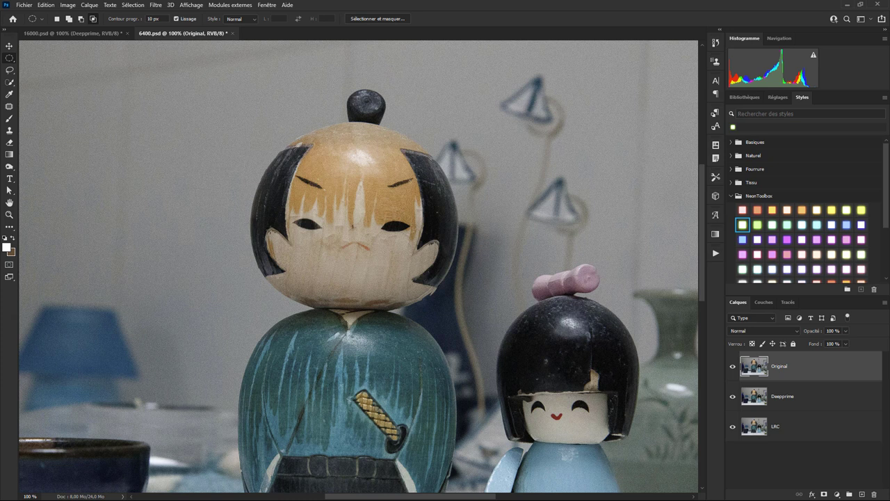
pyautogui.click(732, 367)
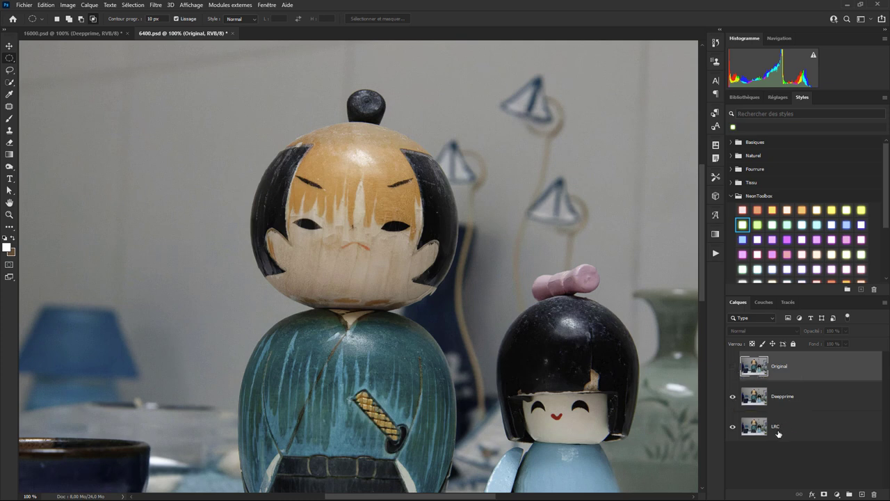
pyautogui.click(732, 396)
pyautogui.click(733, 398)
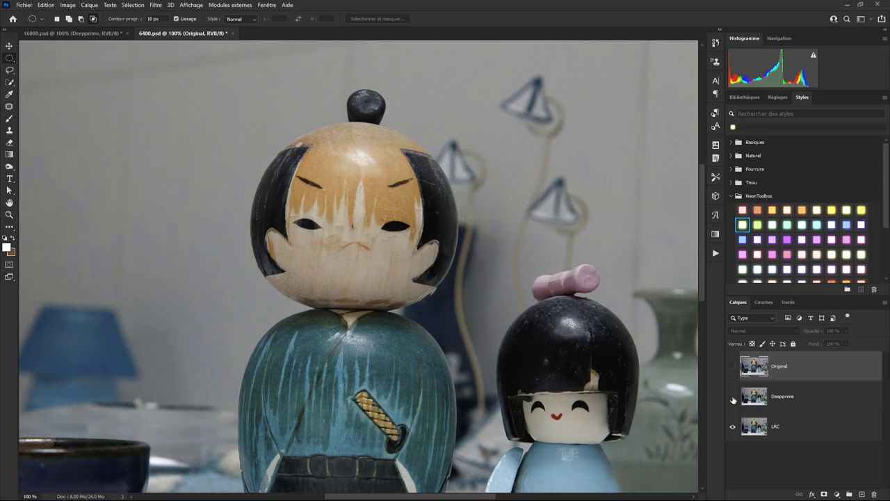
# In 3200.psd, flick Original and Deepprime on and off, ending with Original over LRC
pyautogui.click(733, 398)
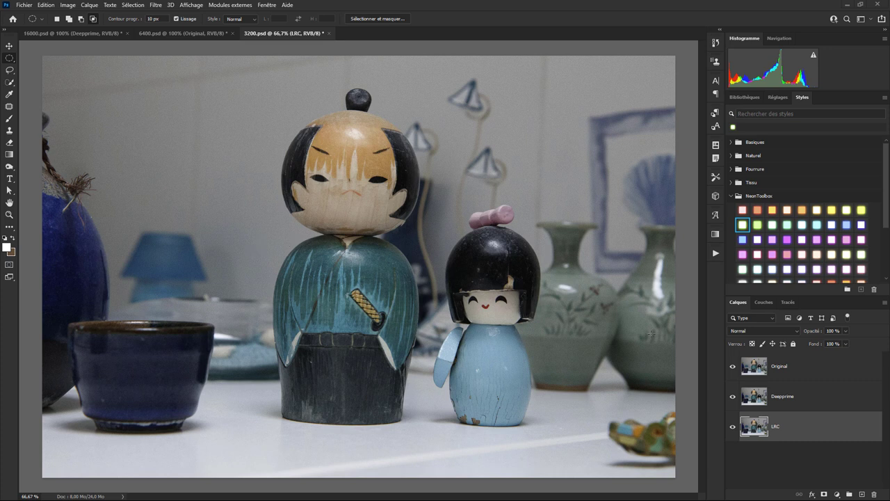
pyautogui.click(733, 368)
pyautogui.click(733, 368)
pyautogui.click(733, 369)
pyautogui.click(733, 369)
pyautogui.click(733, 397)
pyautogui.click(733, 398)
pyautogui.click(733, 398)
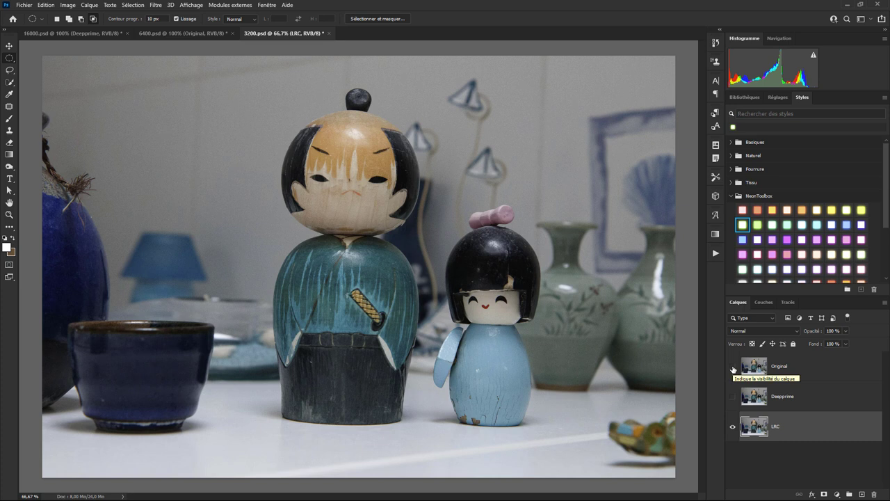
pyautogui.click(732, 366)
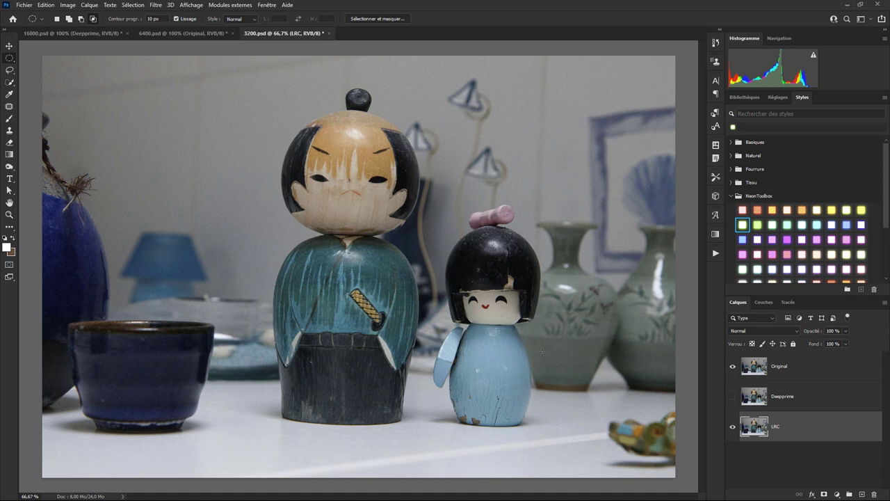